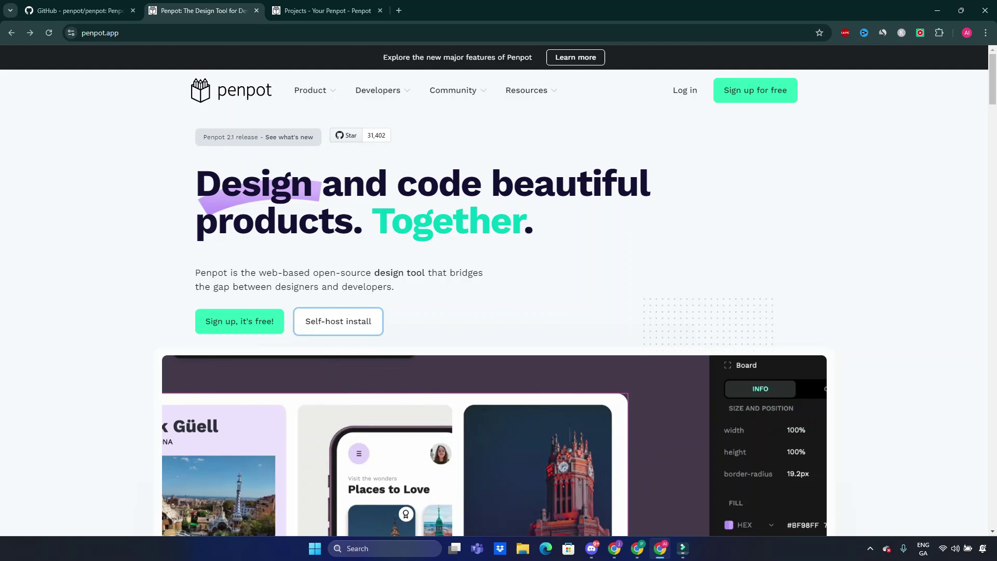
pyautogui.scroll(-2, 499, 311)
pyautogui.scroll(-1, 499, 311)
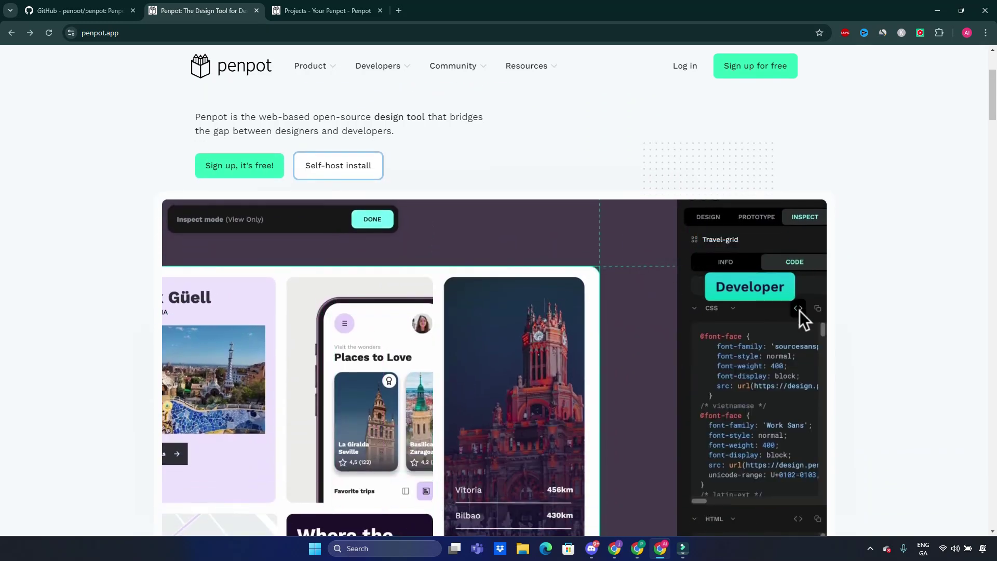
pyautogui.scroll(-1, 499, 312)
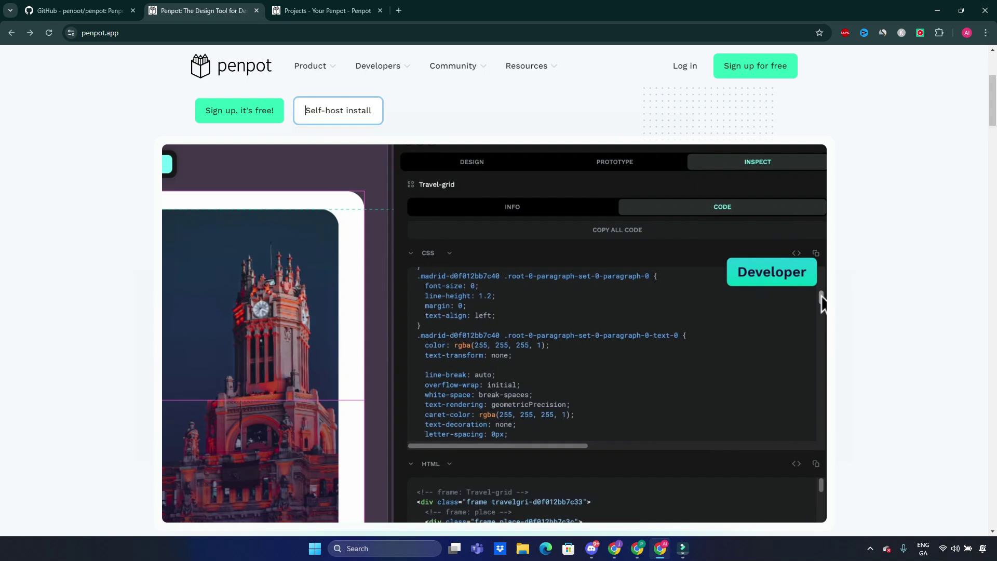
pyautogui.scroll(-1, 499, 313)
pyautogui.scroll(-1, 499, 313)
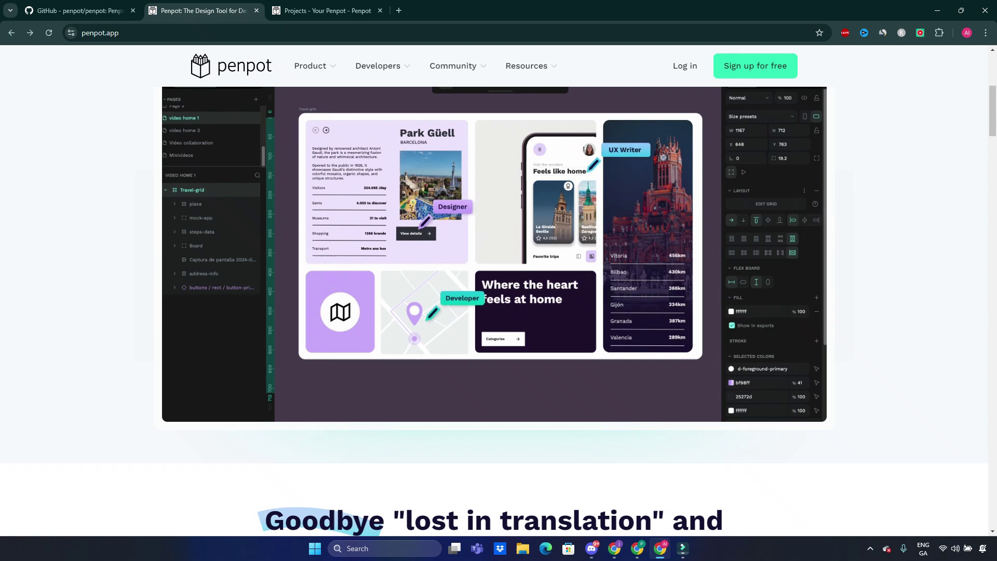
pyautogui.scroll(2, 499, 312)
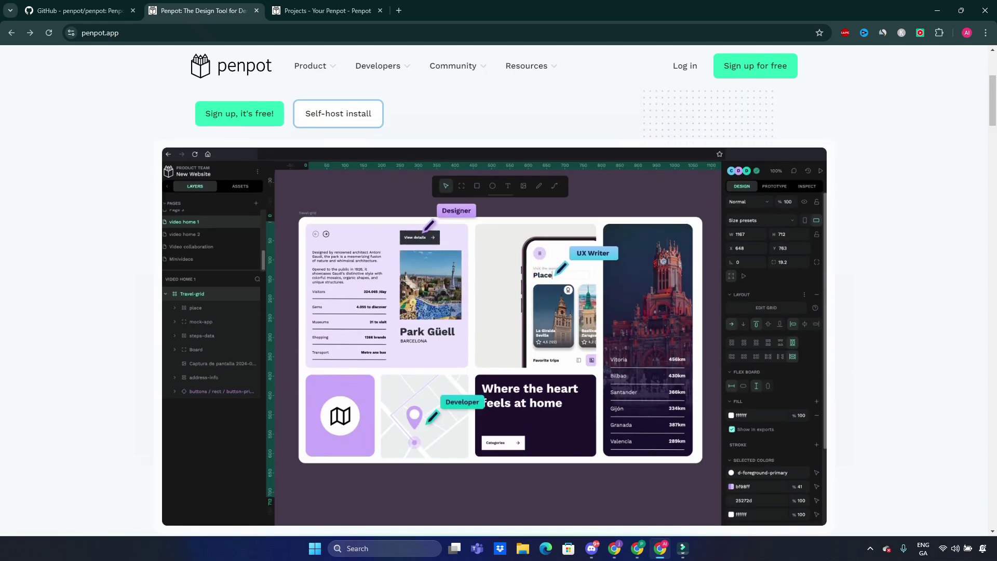
pyautogui.scroll(-1, 499, 312)
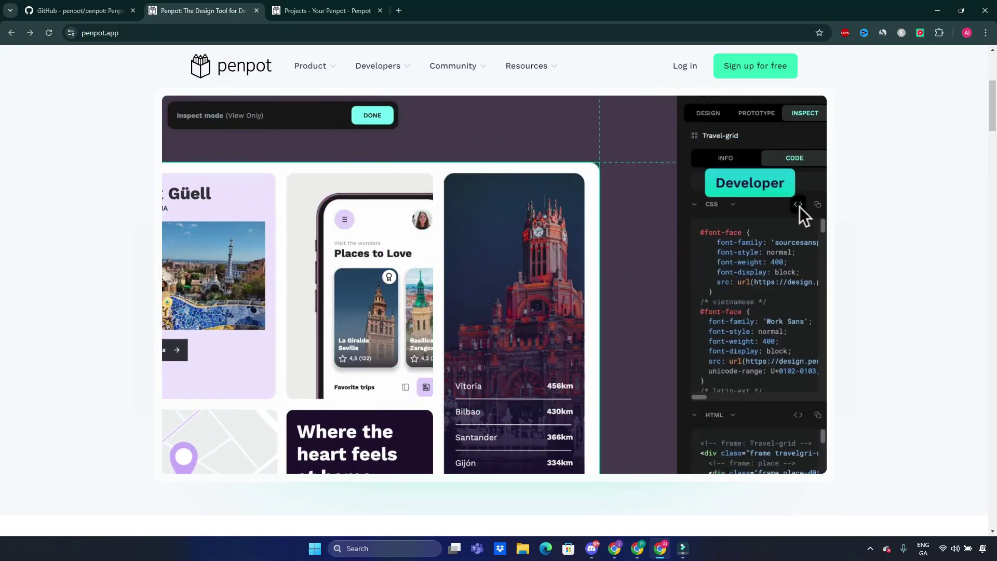
pyautogui.scroll(-1, 498, 312)
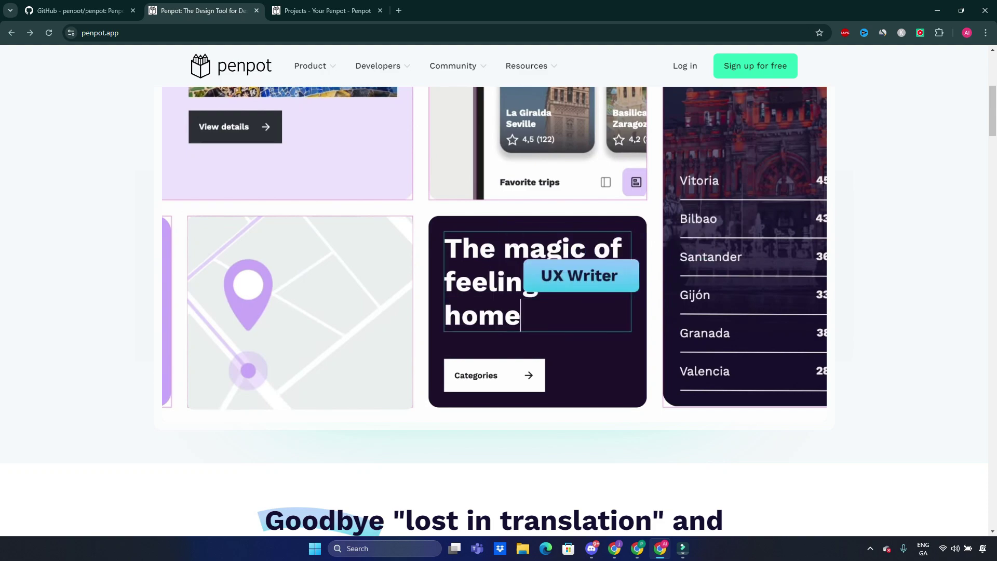
# Browse the penpot GitHub repository, then bring up the Penpot projects dashboard and templates
pyautogui.click(79, 10)
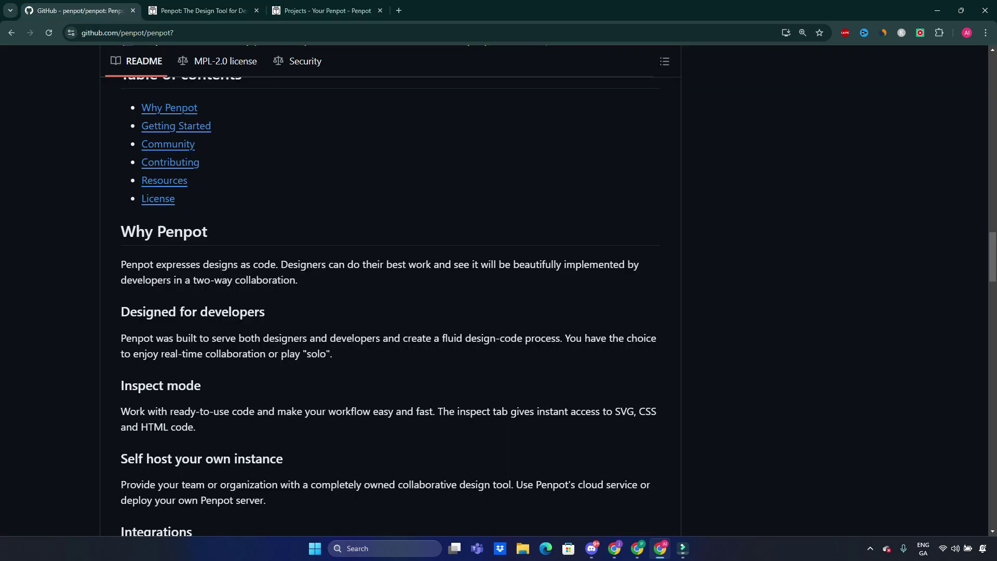
pyautogui.scroll(5, 389, 312)
pyautogui.scroll(5, 390, 312)
pyautogui.scroll(10, 263, 227)
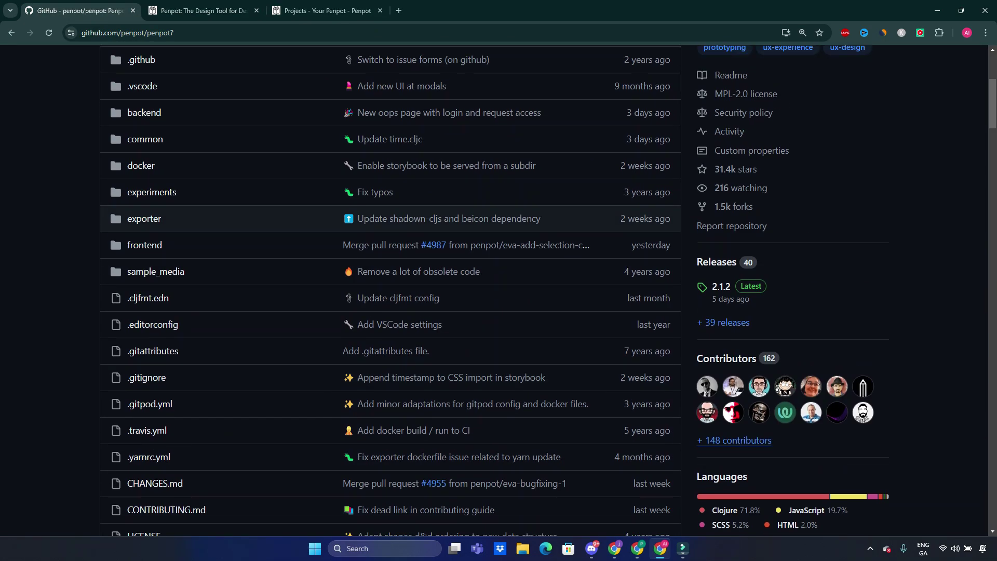
pyautogui.scroll(5, 262, 227)
pyautogui.scroll(-1, 390, 311)
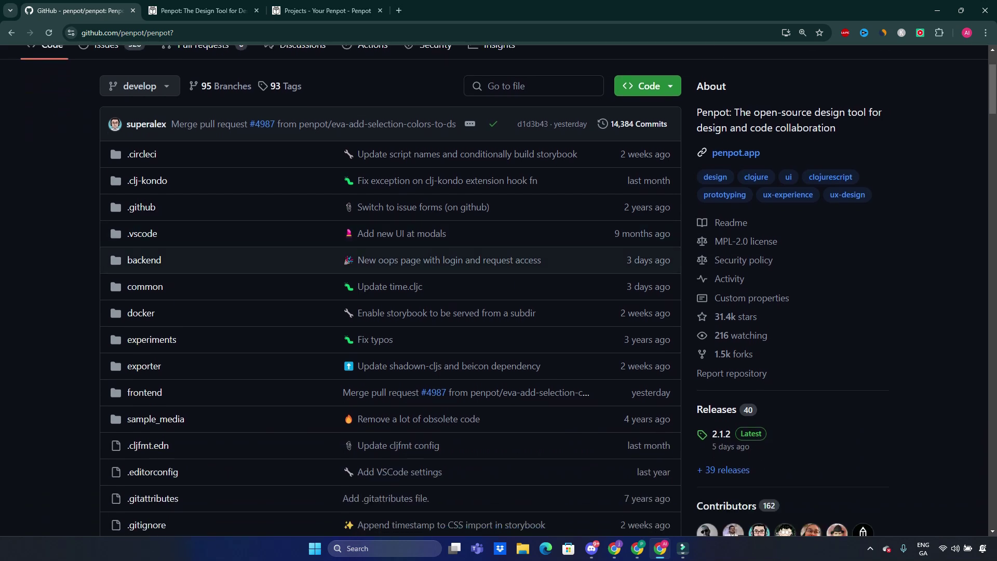
pyautogui.scroll(-1, 390, 261)
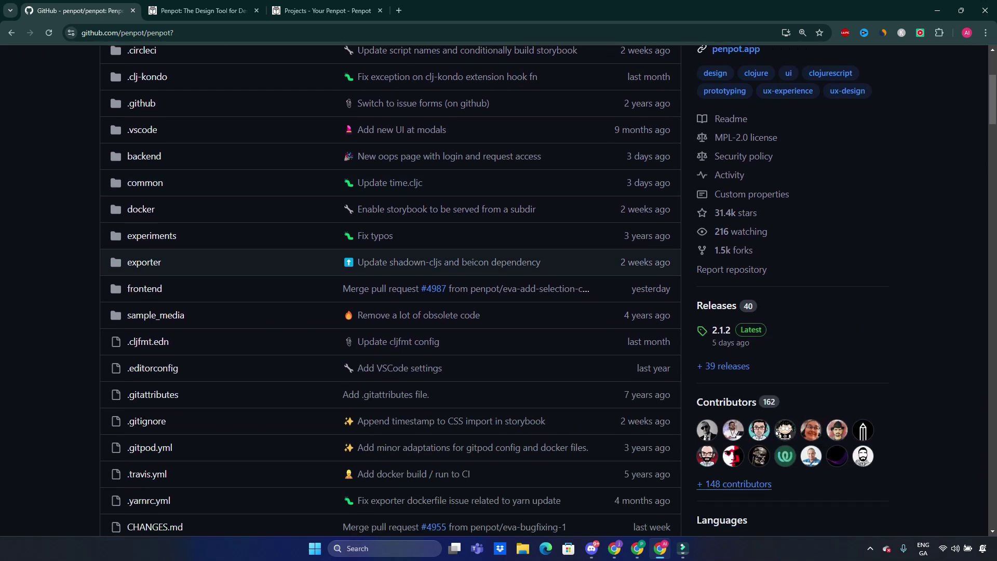
pyautogui.scroll(-1, 390, 263)
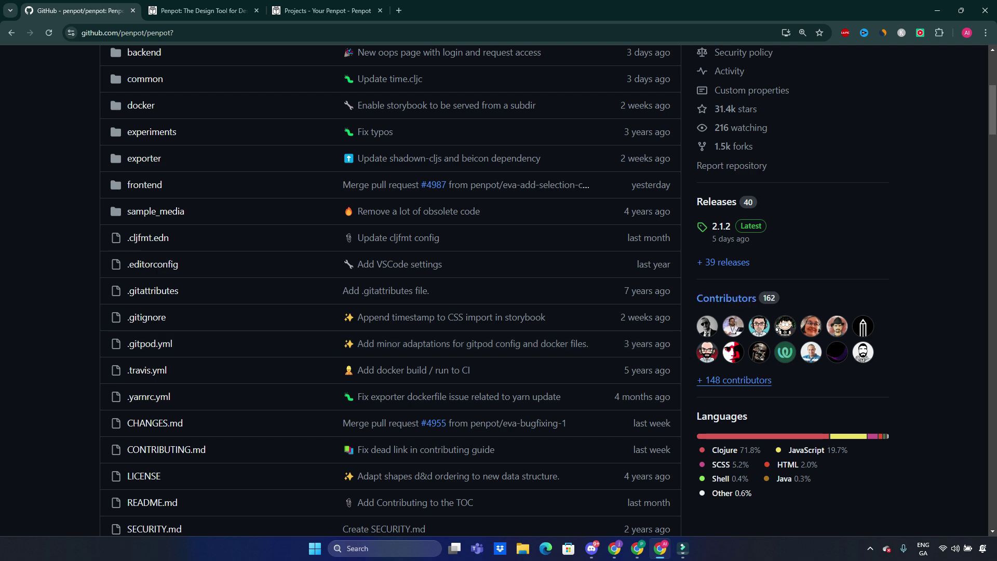
pyautogui.scroll(-3, 748, 312)
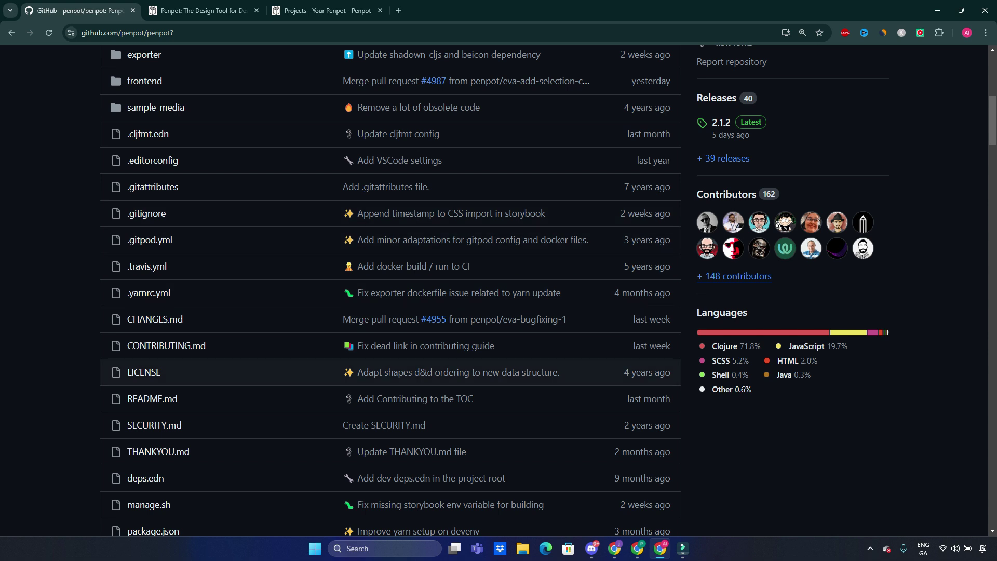
pyautogui.scroll(-1, 390, 374)
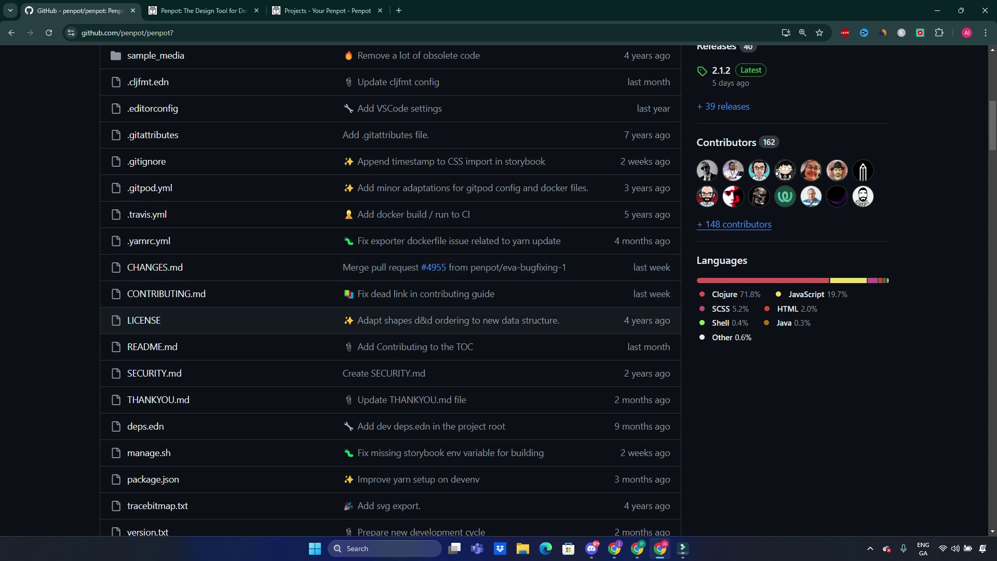
pyautogui.scroll(-3, 390, 296)
pyautogui.scroll(-3, 391, 296)
pyautogui.scroll(-2, 390, 296)
pyautogui.scroll(-1, 390, 297)
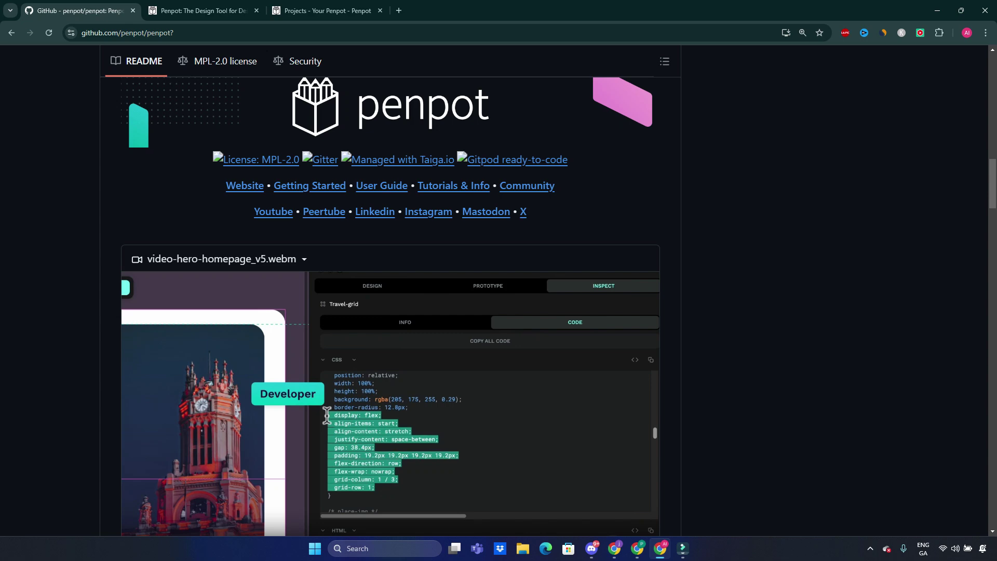
pyautogui.scroll(-1, 390, 312)
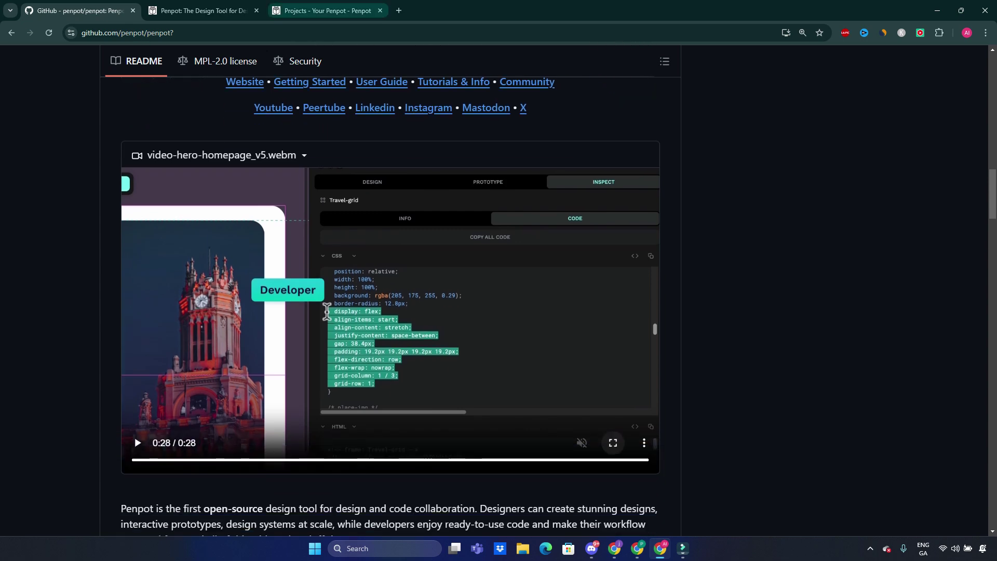
pyautogui.click(199, 10)
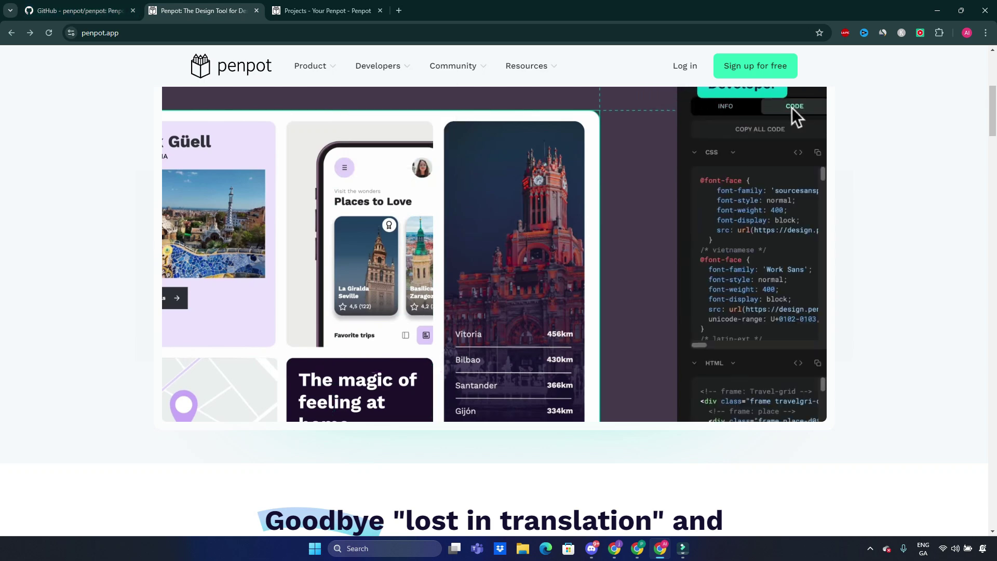
pyautogui.click(328, 9)
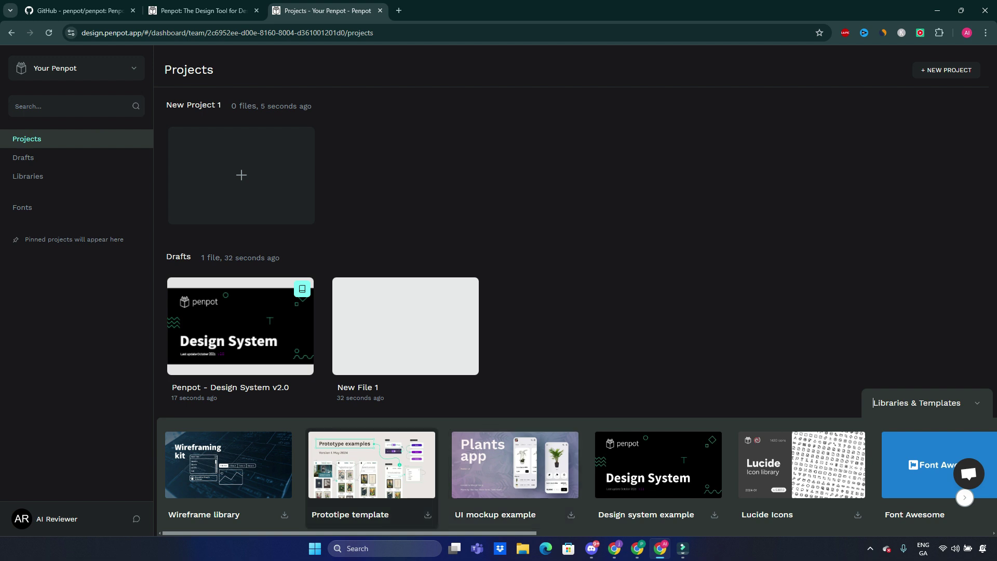
# Import the Prototipe template from the gallery so prototype-examples joins Drafts
pyautogui.click(371, 468)
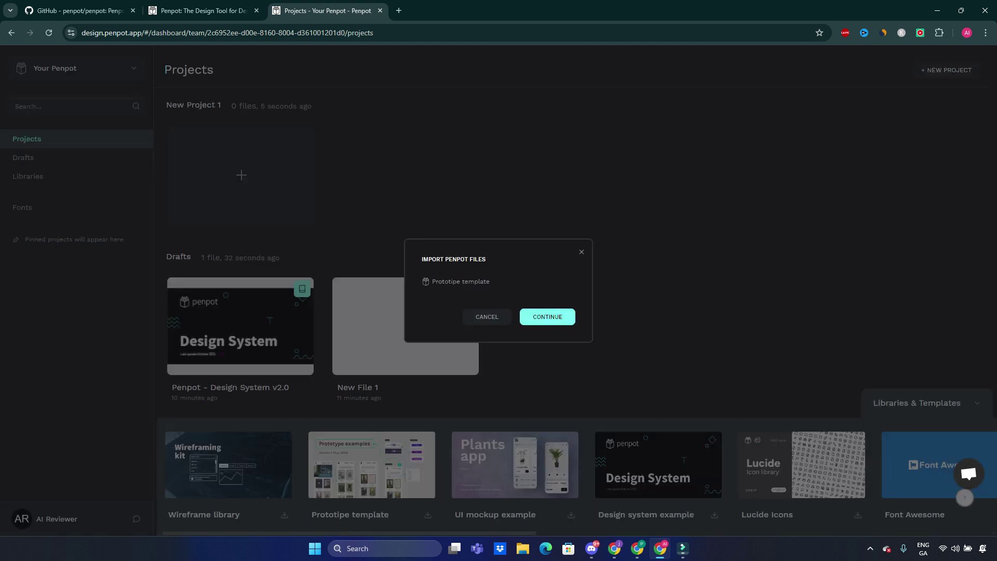
pyautogui.click(547, 317)
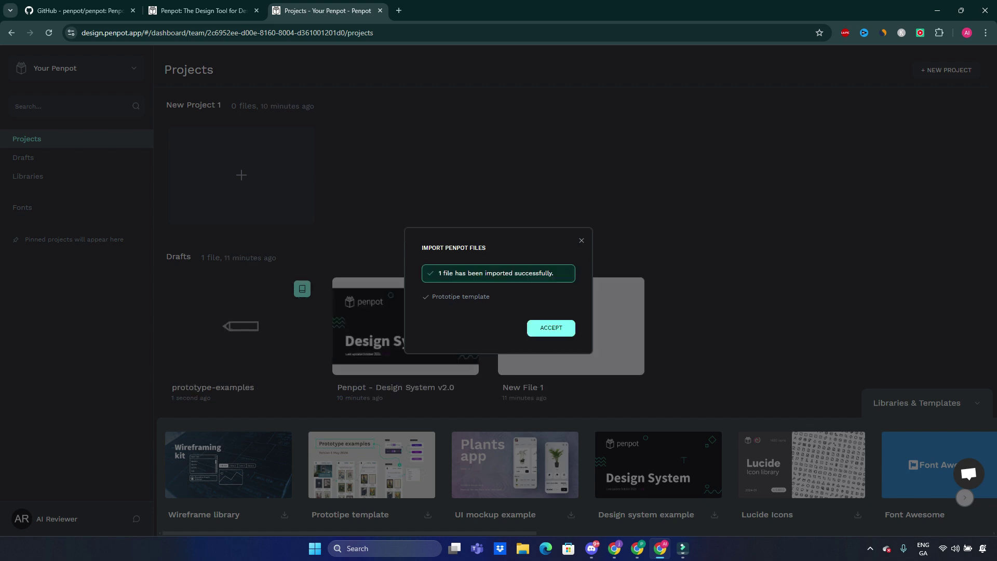
pyautogui.click(551, 327)
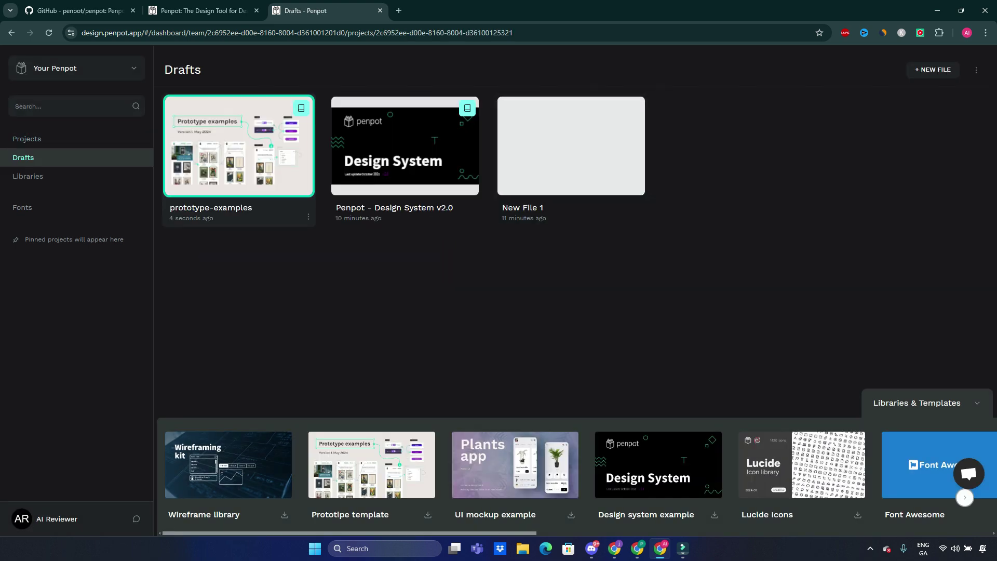
# Open prototype-examples on its Cover page, select the title group, then the Screenshots layer
pyautogui.press('Return')
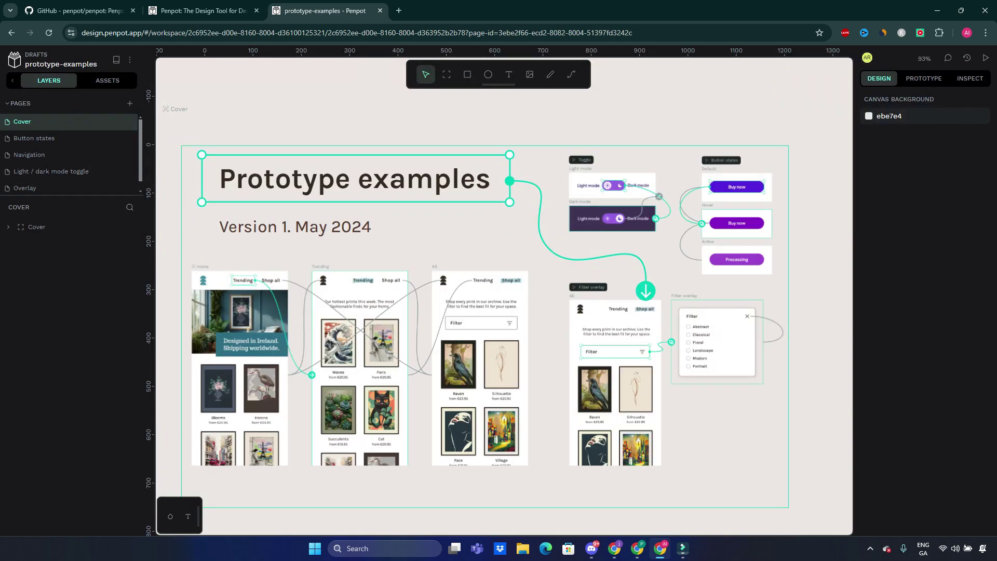
pyautogui.moveTo(351, 227)
pyautogui.mouseDown()
pyautogui.moveTo(509, 232)
pyautogui.moveTo(276, 216)
pyautogui.mouseUp()
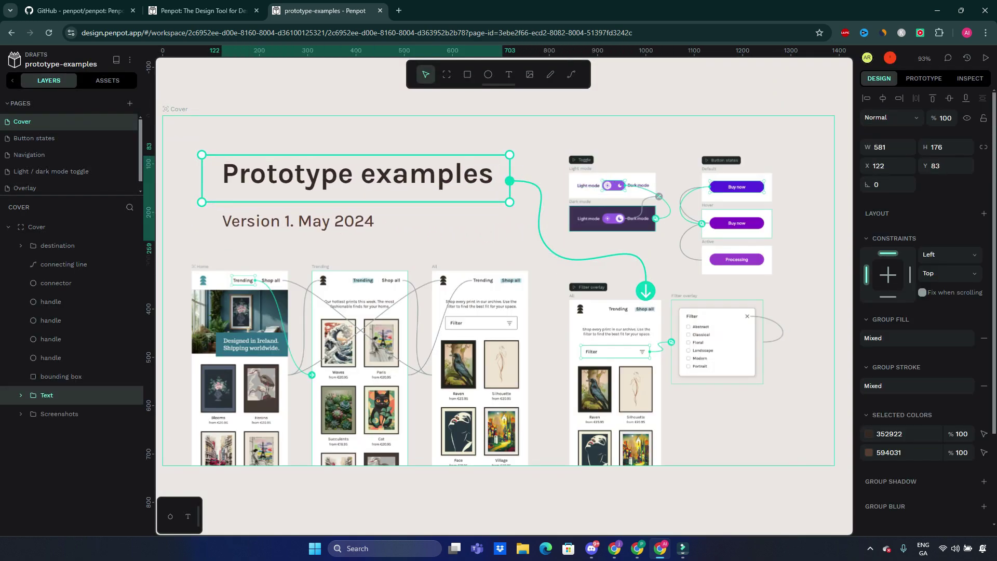
pyautogui.press('Tab')
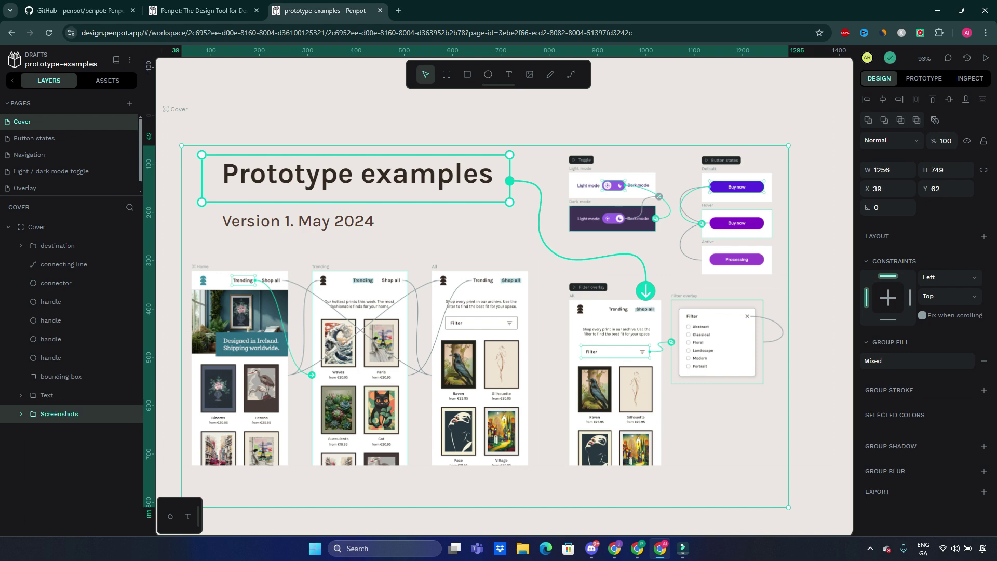
pyautogui.scroll(-4, 499, 296)
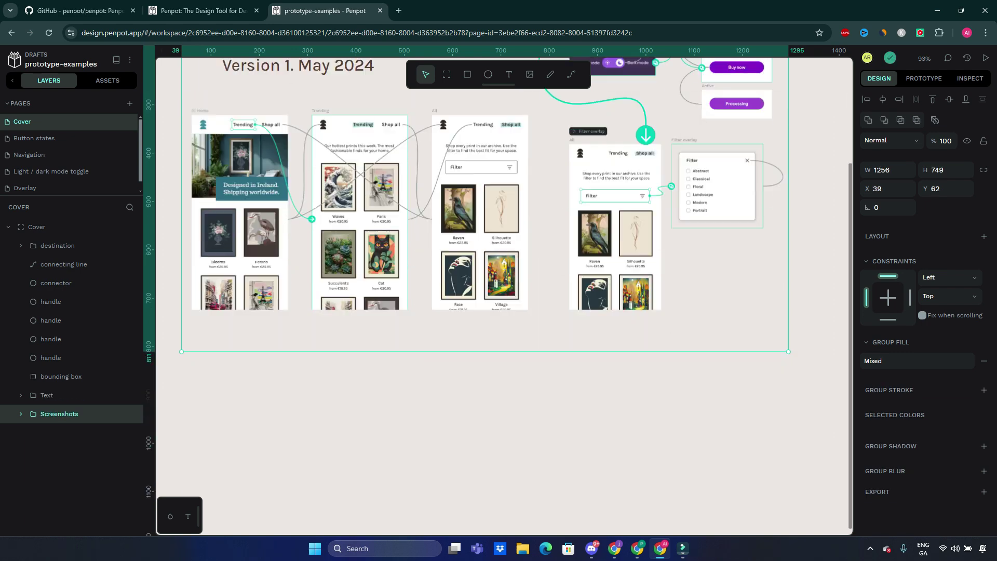
pyautogui.scroll(4, 499, 296)
pyautogui.scroll(1, 499, 296)
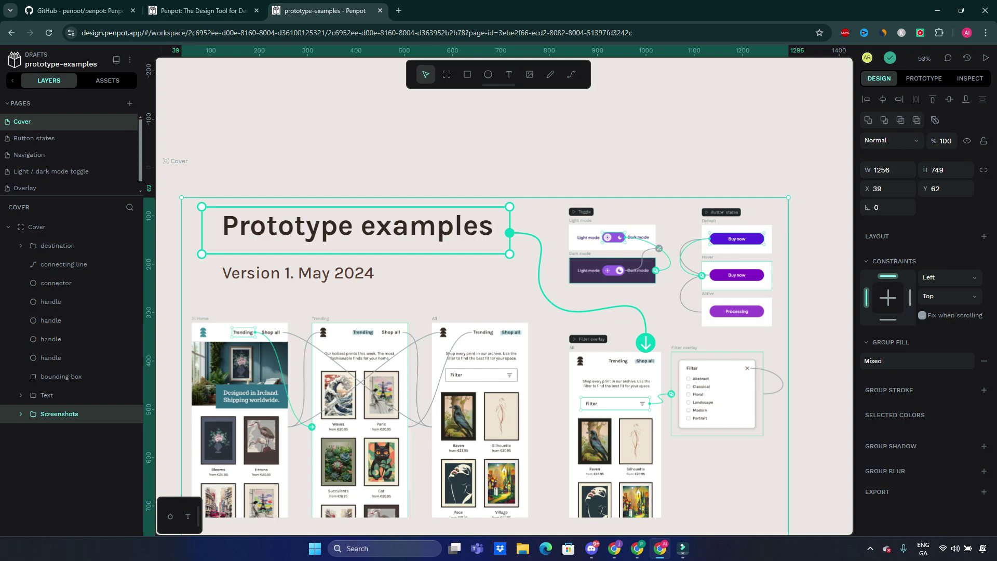
# Glance at the penpot GitHub README, then return to the prototype-examples file
pyautogui.click(78, 11)
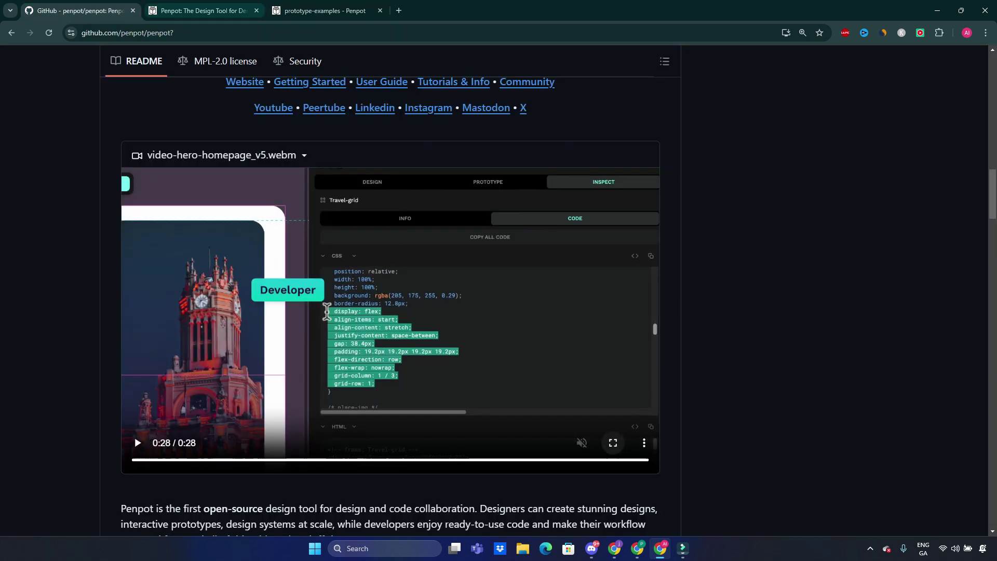
pyautogui.click(324, 10)
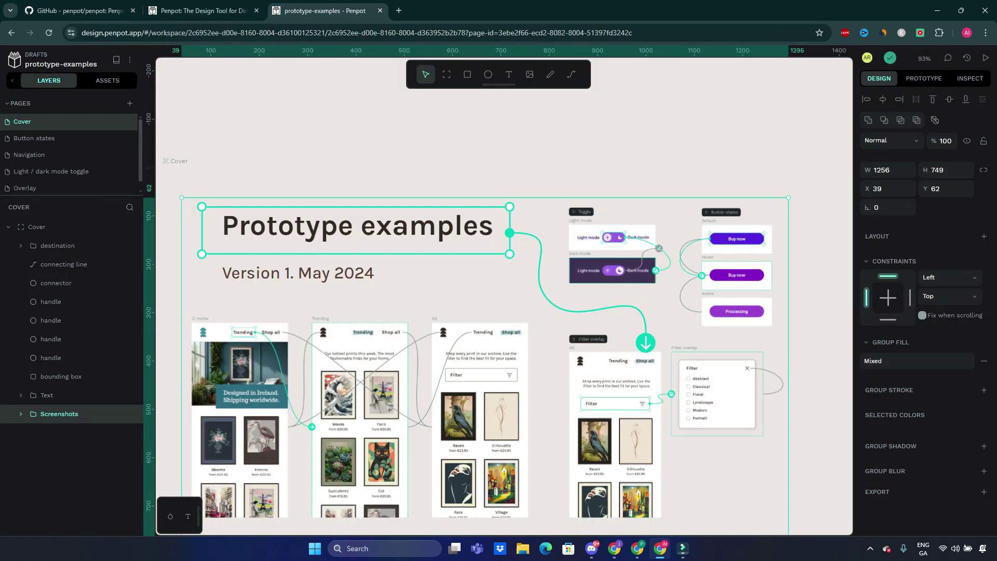